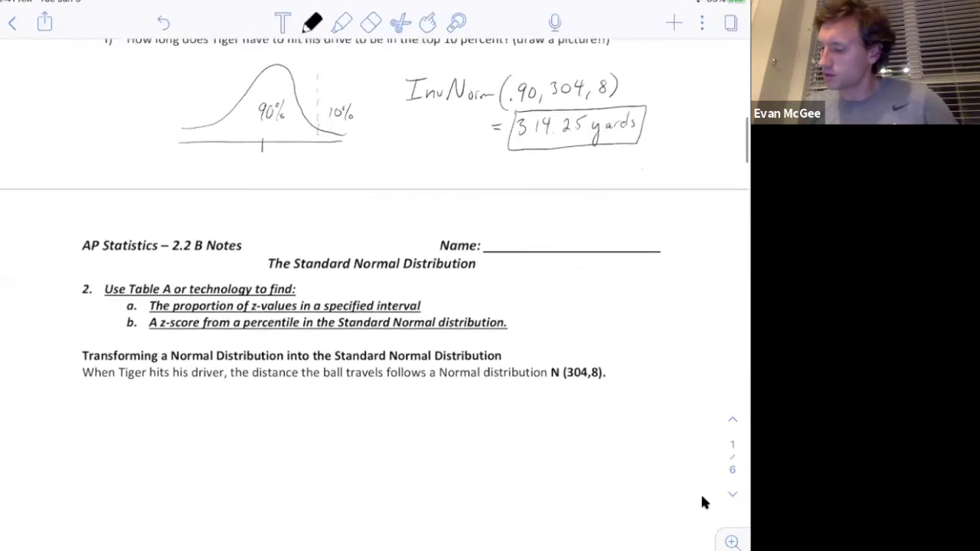
scroll(702, 502, "down", 3)
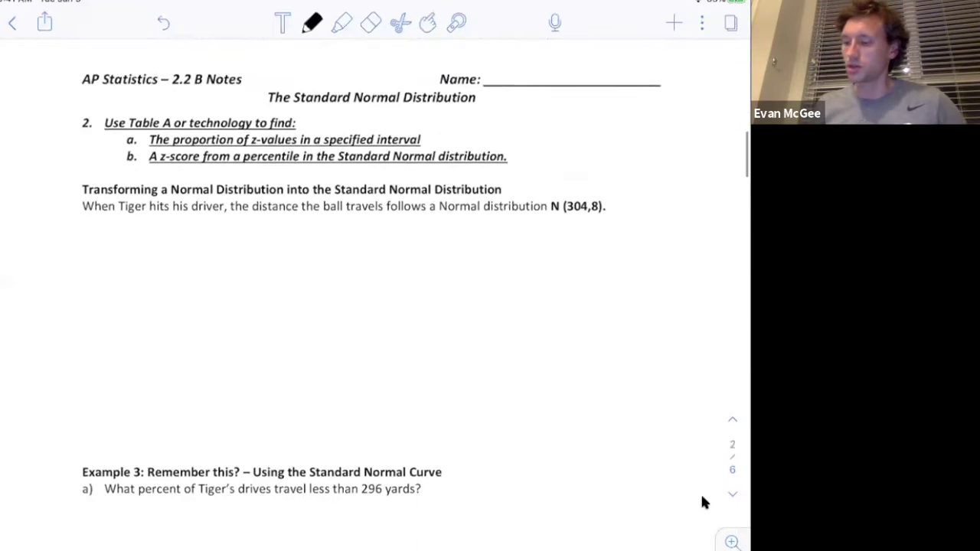
Step: Scroll to page 2, which shows the Tiger N(304,8) driving-distance problem
scroll(702, 502, "up", 1)
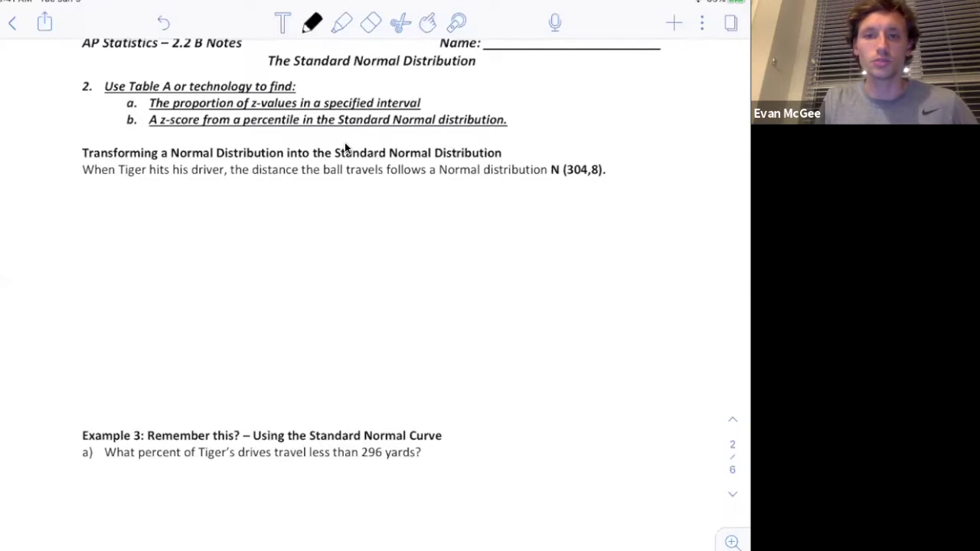
Step: Sketch the N(304,8) bell curve and axis with ticks 280 to 328, then write 'Z =' beside it
scroll(215, 130, "down", 1)
left_click_drag(116, 284, 503, 284)
left_click_drag(122, 264, 503, 267)
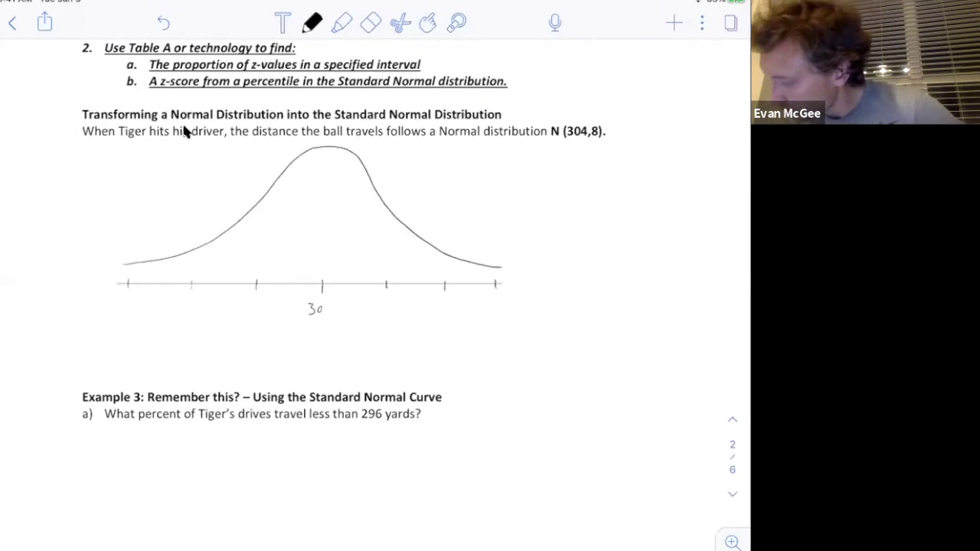
left_click_drag(309, 308, 458, 306)
mouse_move(114, 309)
left_mouse_down()
mouse_move(513, 301)
mouse_move(203, 309)
left_mouse_up()
scroll(373, 273, "down", 1)
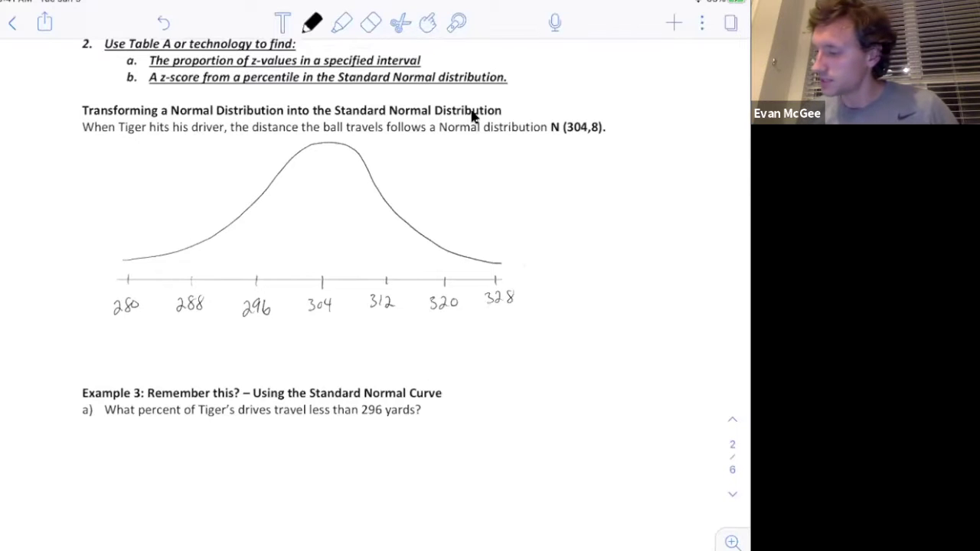
mouse_move(457, 148)
left_mouse_down()
mouse_move(469, 160)
mouse_move(481, 151)
left_mouse_up()
left_click_drag(474, 156, 482, 156)
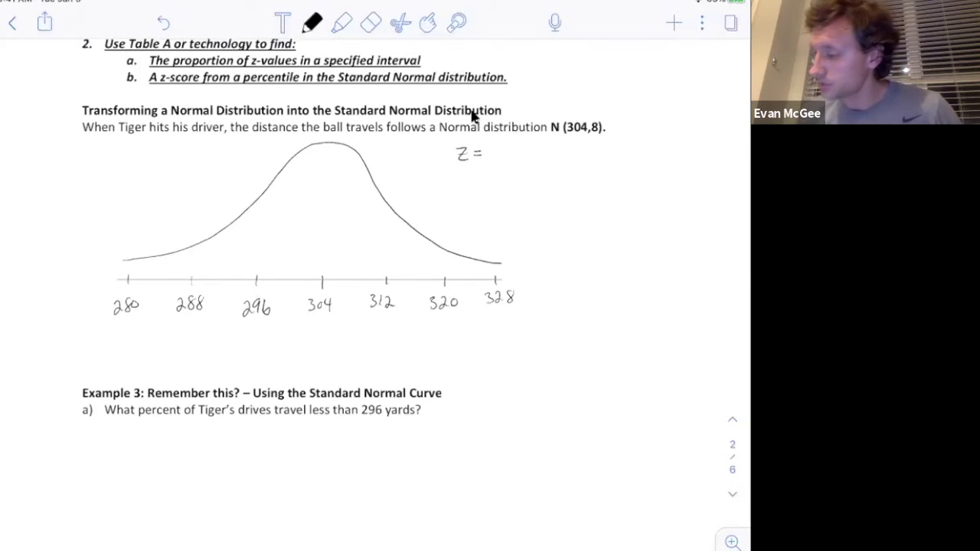
Step: Complete the formula as Z = (x − μ)/σ
left_click_drag(498, 139, 507, 150)
mouse_move(506, 140)
left_mouse_down()
mouse_move(498, 150)
mouse_move(525, 145)
mouse_move(549, 156)
left_mouse_up()
left_click_drag(523, 161, 535, 161)
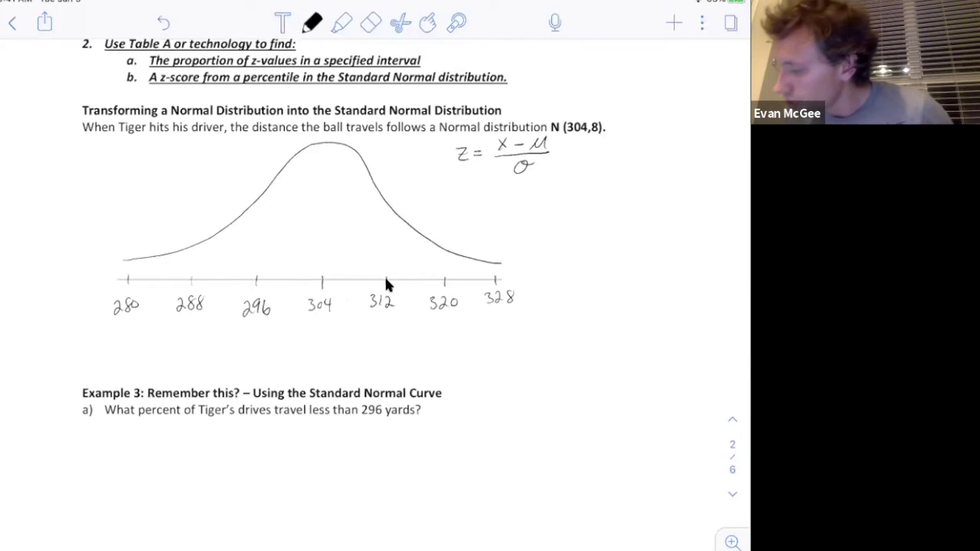
Step: Write the worked example Z = (296 − 304)/8 = −1 below the formula
left_click_drag(467, 198, 479, 209)
left_click_drag(487, 200, 495, 205)
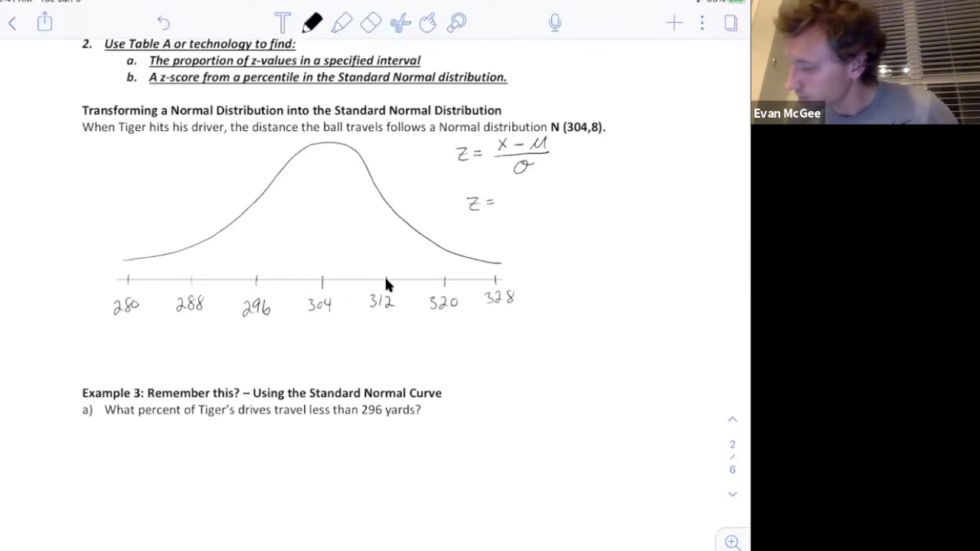
mouse_move(511, 189)
left_mouse_down()
mouse_move(518, 198)
mouse_move(570, 198)
left_mouse_up()
left_click_drag(582, 187, 596, 192)
left_click_drag(593, 182, 593, 198)
mouse_move(512, 205)
left_mouse_down()
mouse_move(590, 203)
mouse_move(527, 241)
mouse_move(529, 252)
mouse_move(566, 244)
mouse_move(577, 253)
left_mouse_up()
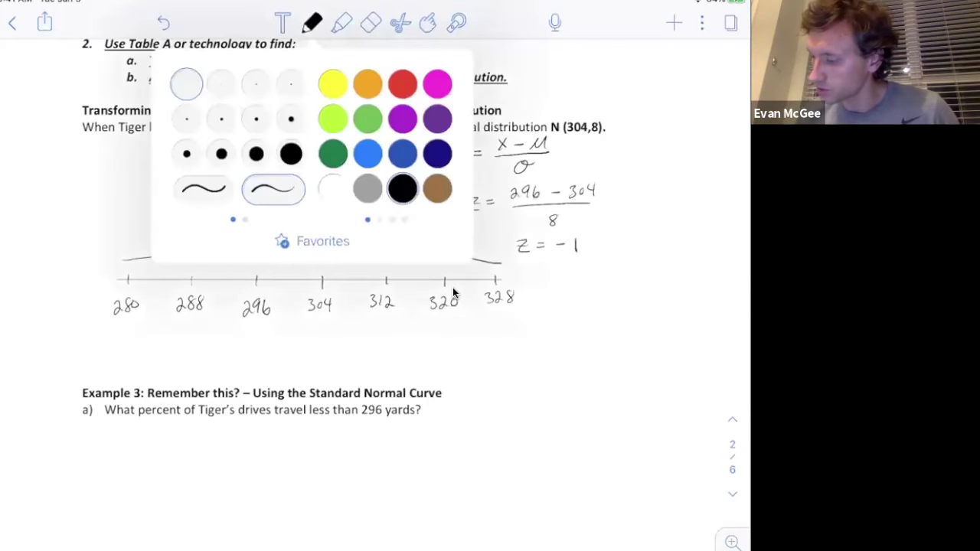
Step: Label the axis values X, underline the row, and switch the pen to blue
left_click_drag(73, 298, 85, 314)
mouse_move(85, 298)
left_mouse_down()
mouse_move(123, 323)
mouse_move(529, 321)
left_mouse_up()
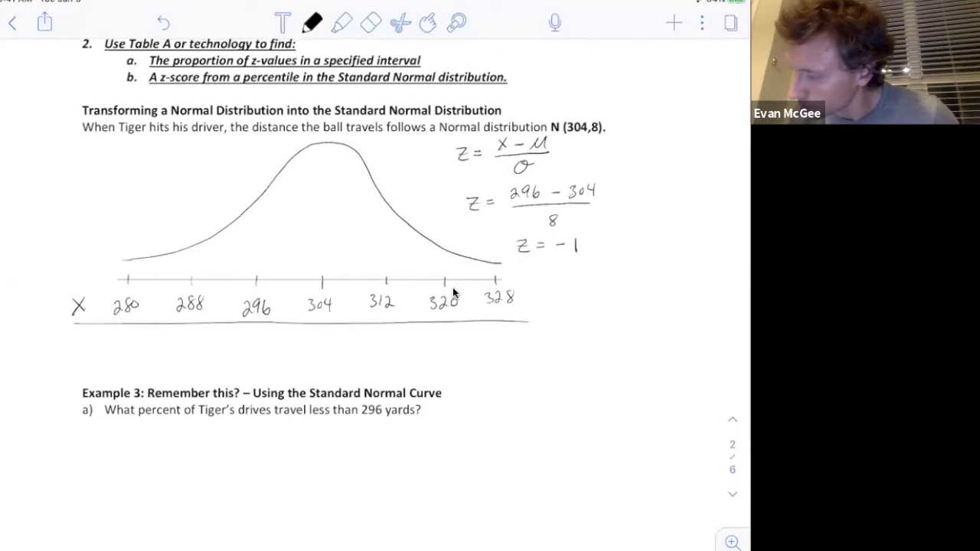
left_click(311, 22)
left_click(368, 153)
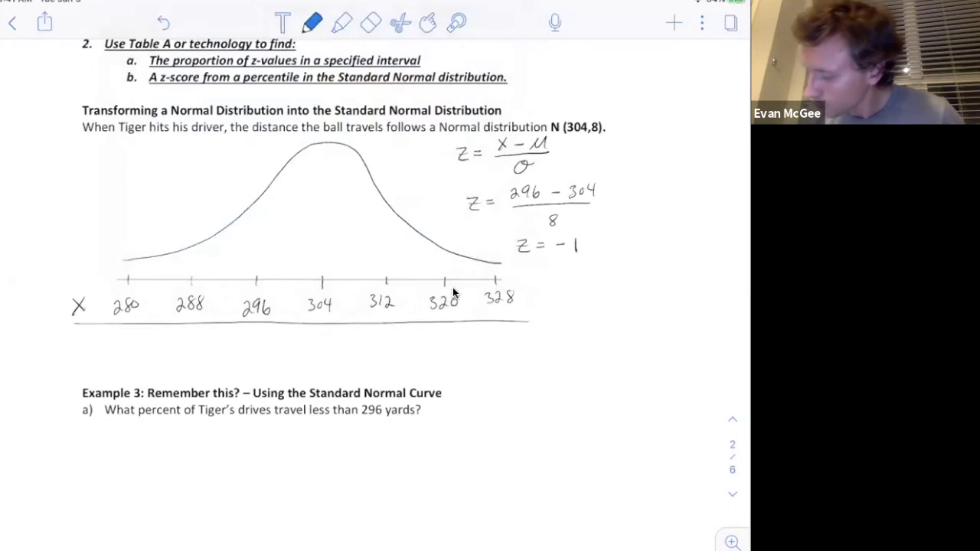
Step: Write a blue Z row with −3, −2, −1, 0, 1, 2, 3 under 280 to 328
left_click_drag(71, 340, 85, 349)
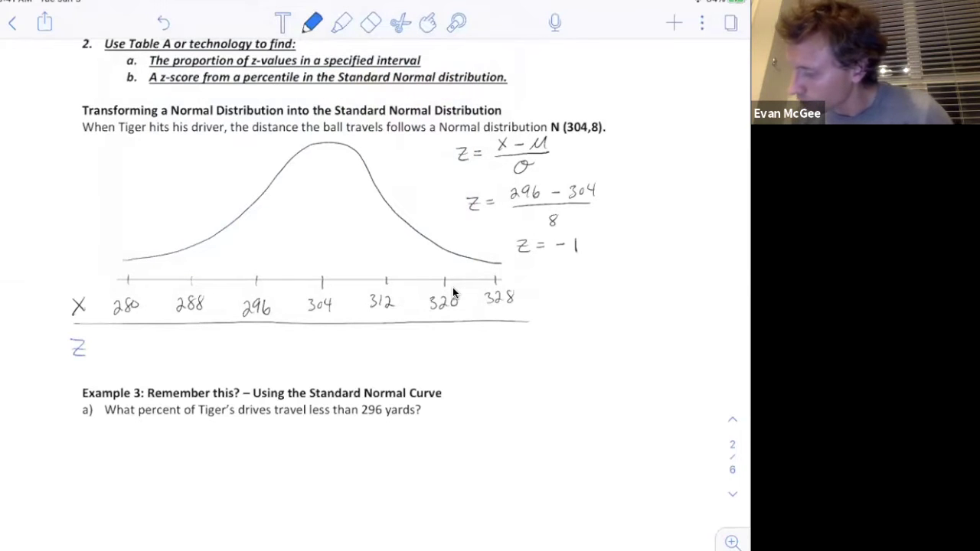
left_click_drag(324, 332, 325, 333)
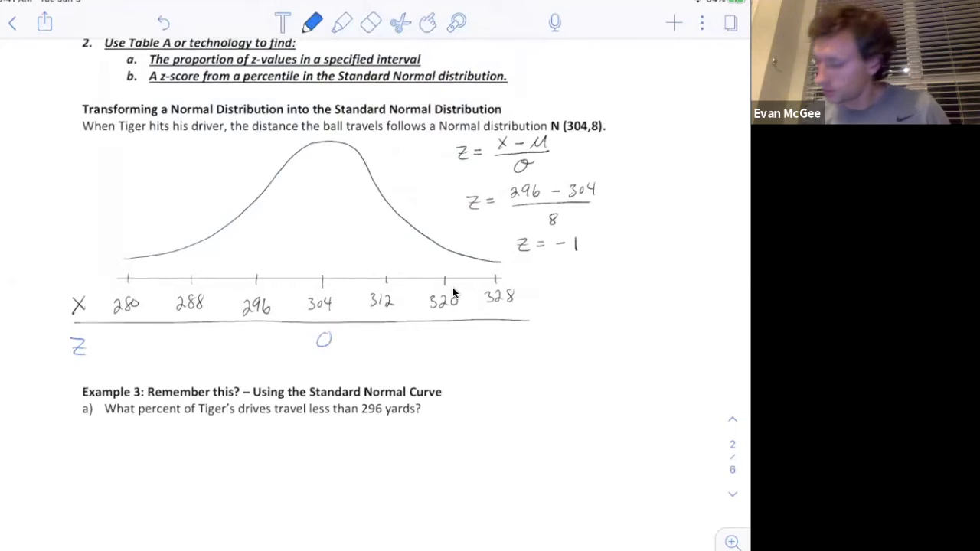
left_click_drag(240, 342, 253, 341)
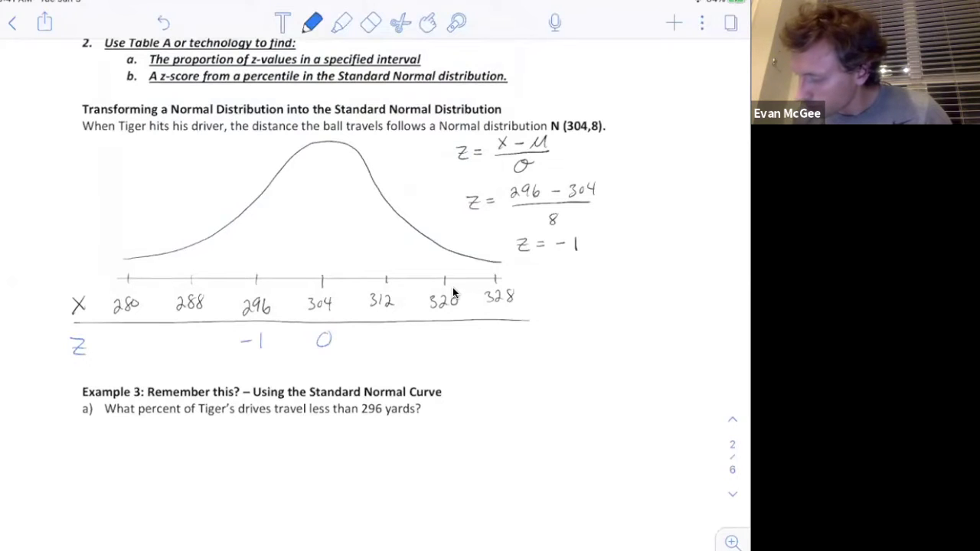
left_click_drag(190, 335, 201, 348)
left_click_drag(106, 342, 123, 352)
left_click_drag(383, 334, 384, 349)
mouse_move(437, 335)
left_mouse_down()
mouse_move(449, 346)
mouse_move(503, 337)
mouse_move(497, 346)
left_mouse_up()
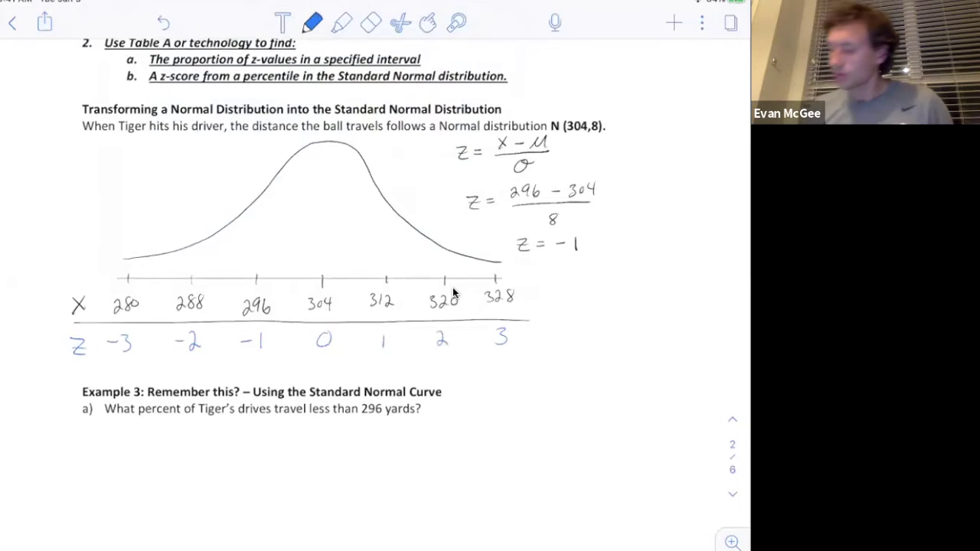